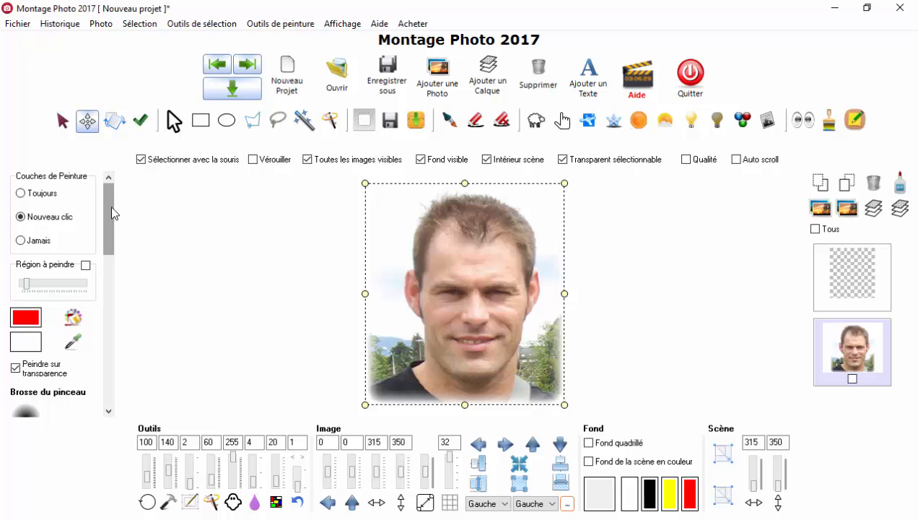
# Load the current photo as the clone source, activate the clone tool and set its start point on the nose.
pyautogui.moveTo(109, 211); pyautogui.dragTo(121, 367)
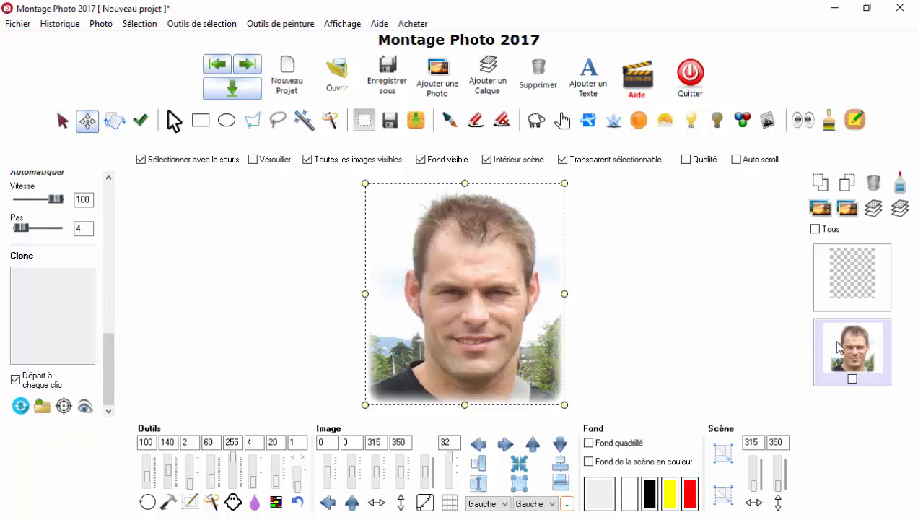
pyautogui.click(20, 405)
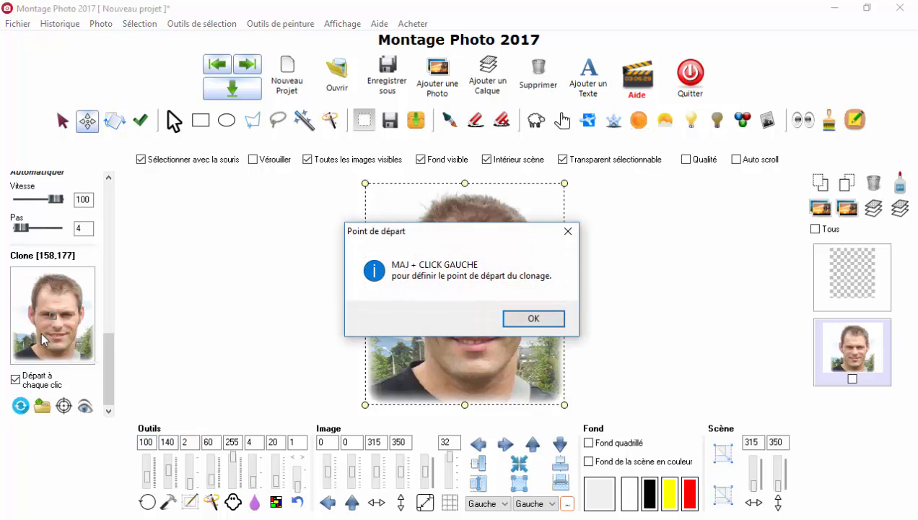
pyautogui.click(535, 319)
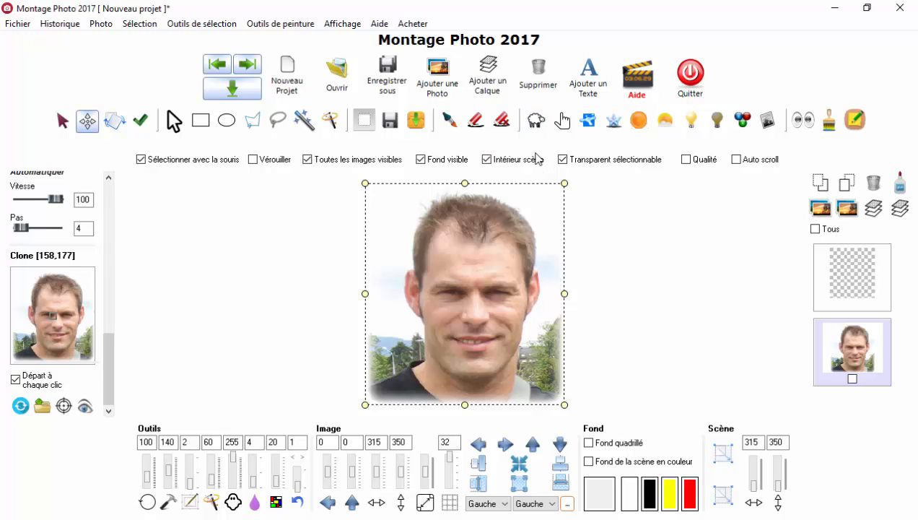
pyautogui.click(535, 123)
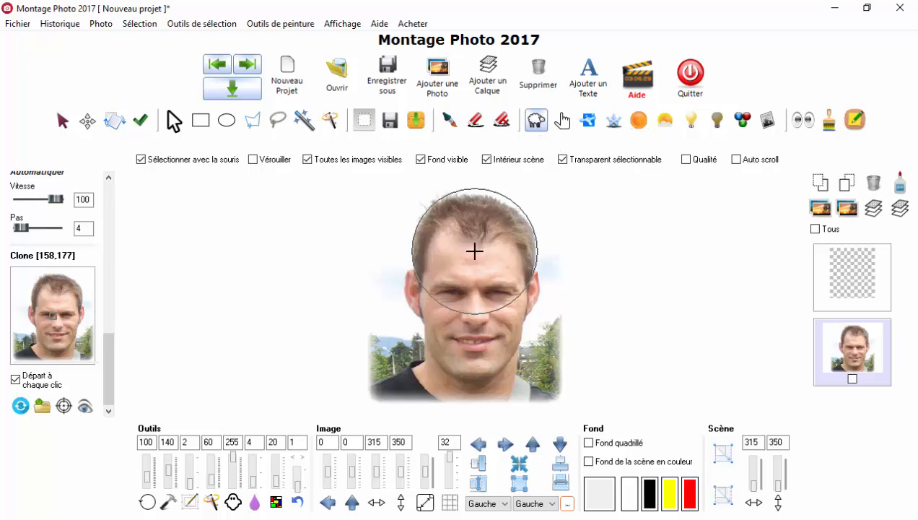
pyautogui.click(475, 317)
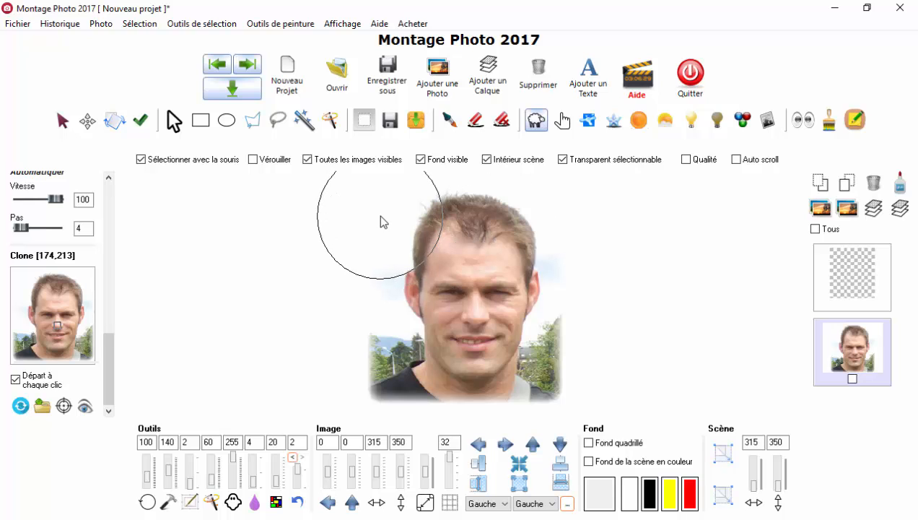
# Undo a trial clone stroke in the photo's upper-left corner and set the clone brush to size 10 and opacity 255.
pyautogui.moveTo(378, 214); pyautogui.dragTo(379, 236)
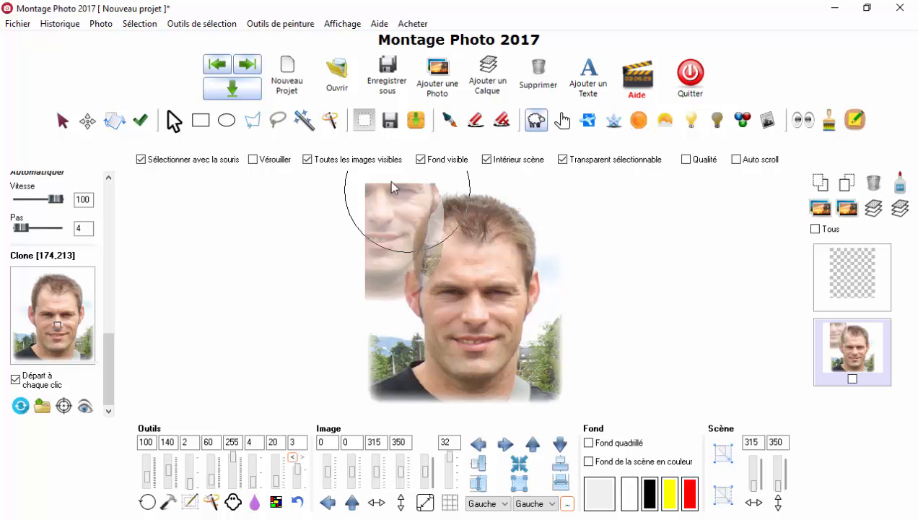
pyautogui.click(292, 457)
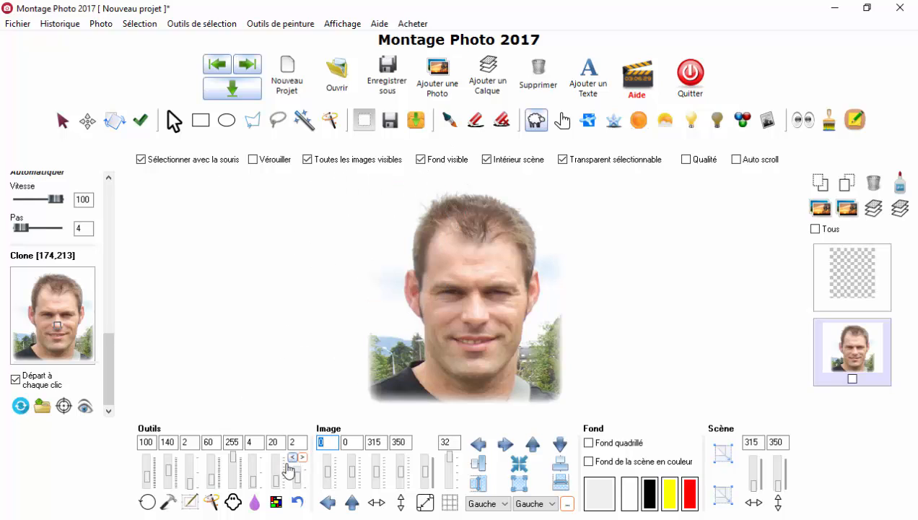
pyautogui.click(147, 443)
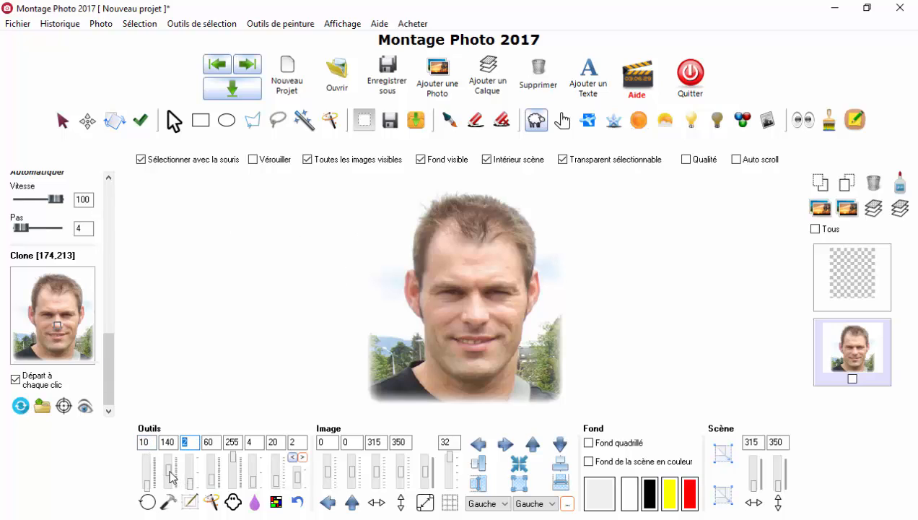
pyautogui.moveTo(170, 472); pyautogui.dragTo(170, 453)
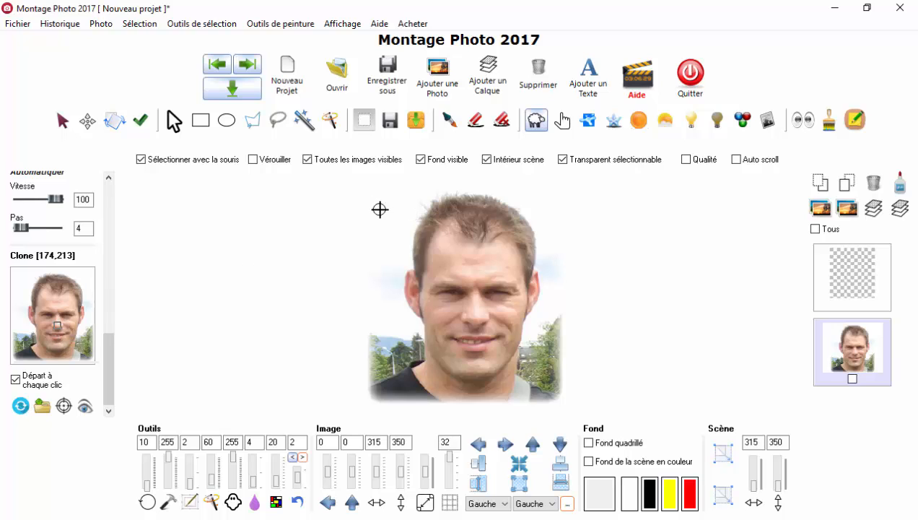
# Clone the nose beside the hair, beside the ear and onto the forehead with separate strokes, and undo these strokes.
pyautogui.moveTo(380, 209); pyautogui.dragTo(376, 196)
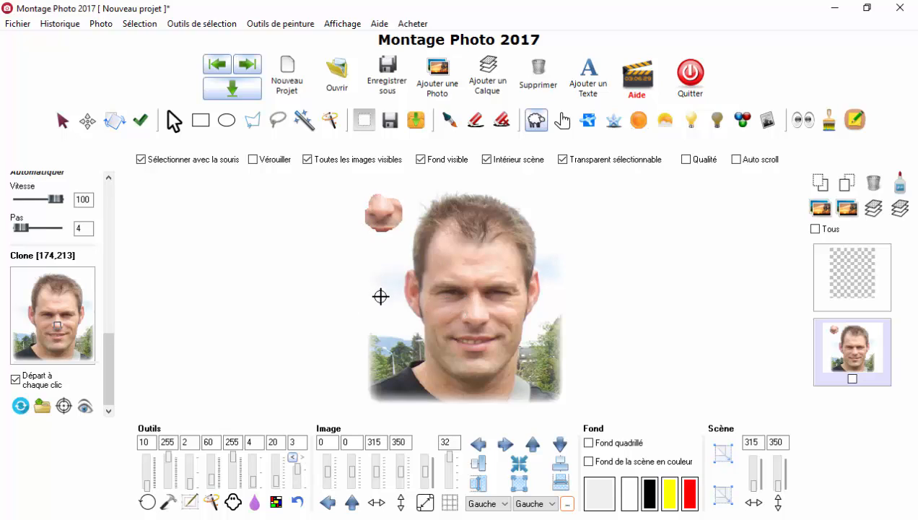
pyautogui.moveTo(381, 296); pyautogui.dragTo(380, 309)
pyautogui.moveTo(469, 262); pyautogui.dragTo(466, 262)
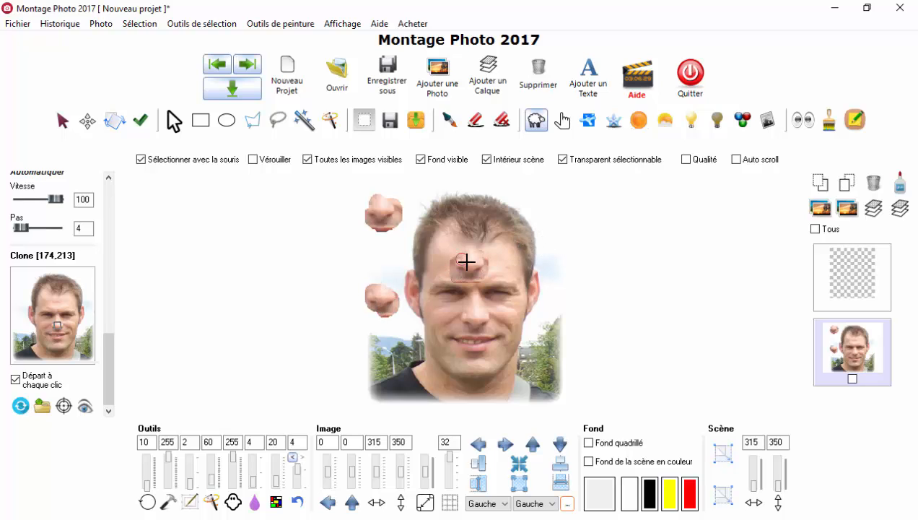
pyautogui.click(293, 456)
pyautogui.write('2')
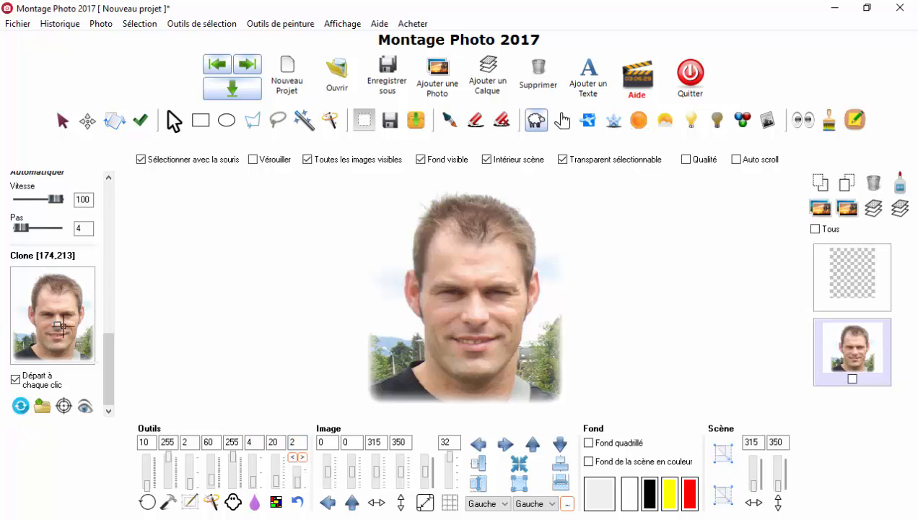
# Set the clone start point on the left eye in the enlarged source view and clone the eye onto the forehead and both sides of the head.
pyautogui.click(84, 407)
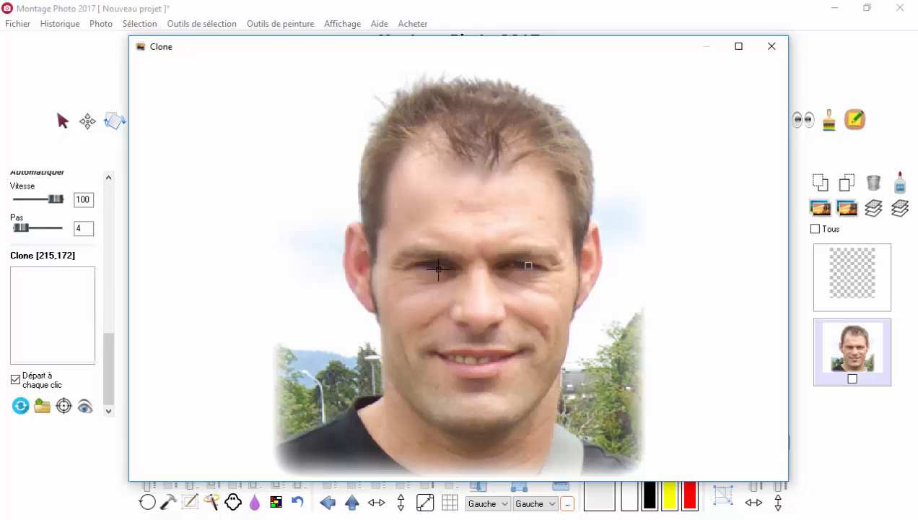
pyautogui.click(772, 46)
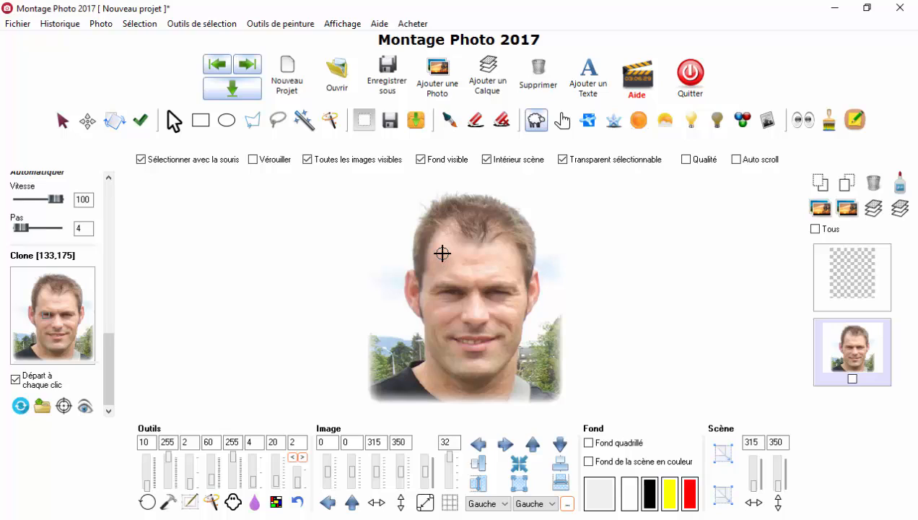
pyautogui.moveTo(441, 254)
pyautogui.mouseDown()
pyautogui.moveTo(465, 254)
pyautogui.moveTo(435, 233)
pyautogui.moveTo(414, 259)
pyautogui.moveTo(432, 239)
pyautogui.mouseUp()
pyautogui.moveTo(553, 211)
pyautogui.mouseDown()
pyautogui.moveTo(545, 213)
pyautogui.moveTo(558, 225)
pyautogui.moveTo(547, 219)
pyautogui.mouseUp()
pyautogui.moveTo(415, 319); pyautogui.dragTo(384, 328)
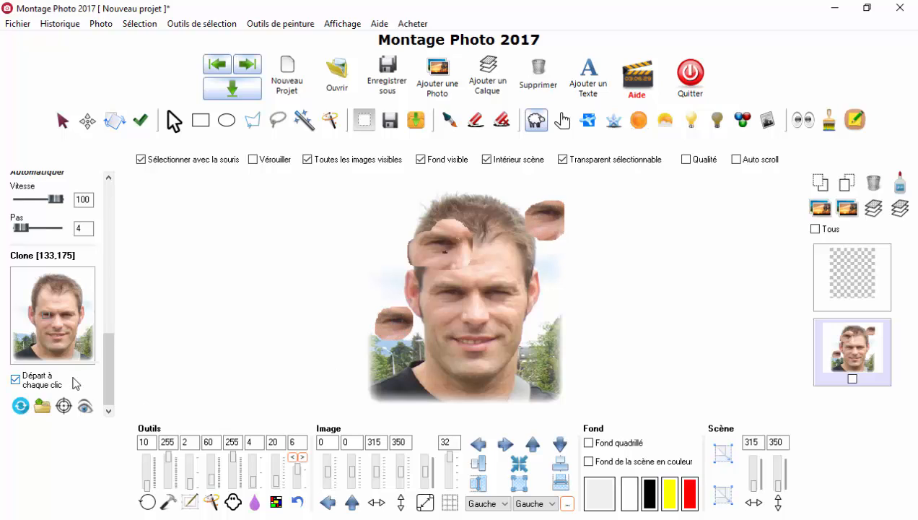
# Undo all the eye clone strokes on the photo.
pyautogui.click(293, 458)
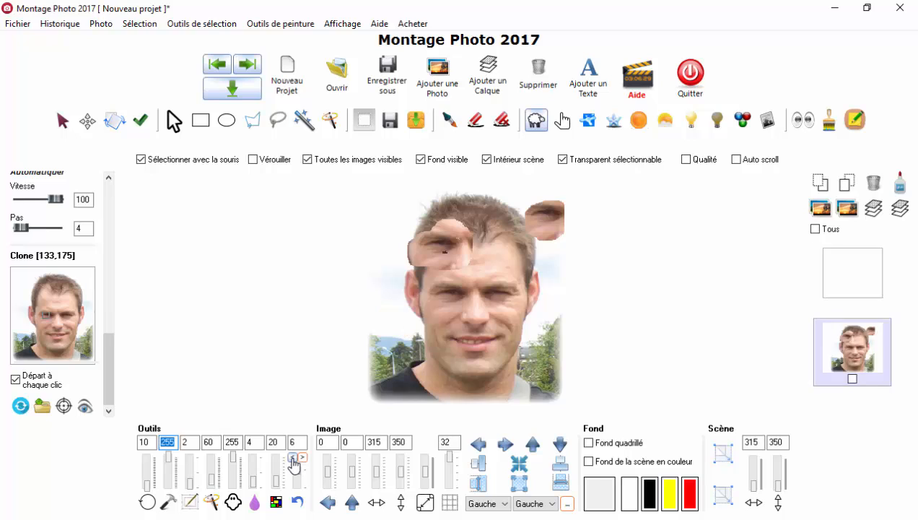
pyautogui.click(293, 458)
pyautogui.click(293, 457)
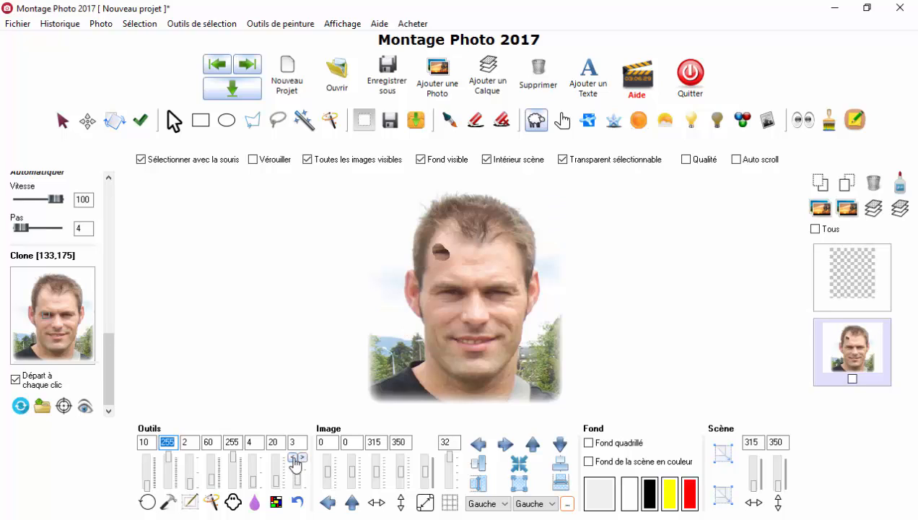
pyautogui.click(293, 457)
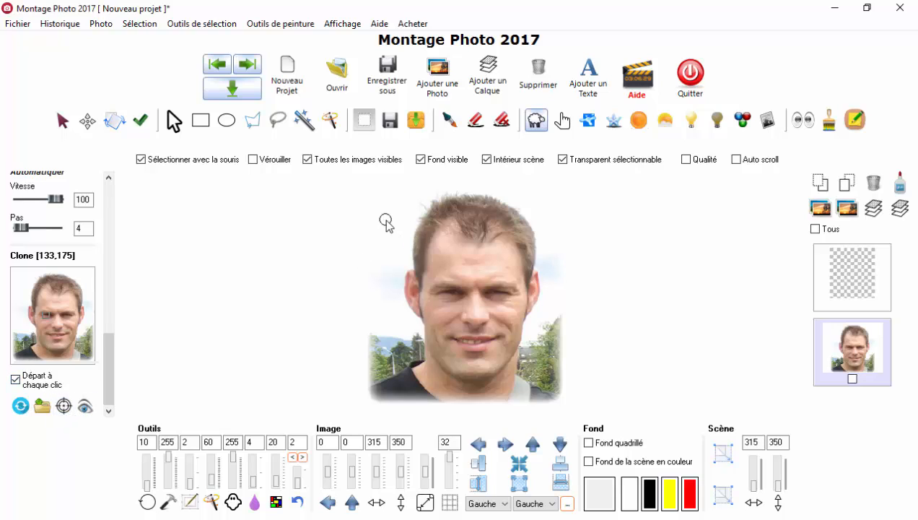
# Clone the eye in two separate strokes on the background left of the head and undo.
pyautogui.moveTo(388, 222); pyautogui.dragTo(383, 230)
pyautogui.moveTo(384, 288); pyautogui.dragTo(389, 291)
pyautogui.click(293, 458)
# With Départ à chaque clic turned off, clone parts of the face in several strokes left of the head and across the face.
pyautogui.moveTo(388, 249)
pyautogui.mouseDown()
pyautogui.moveTo(377, 248)
pyautogui.moveTo(396, 243)
pyautogui.moveTo(381, 239)
pyautogui.moveTo(391, 257)
pyautogui.moveTo(400, 242)
pyautogui.moveTo(397, 249)
pyautogui.mouseUp()
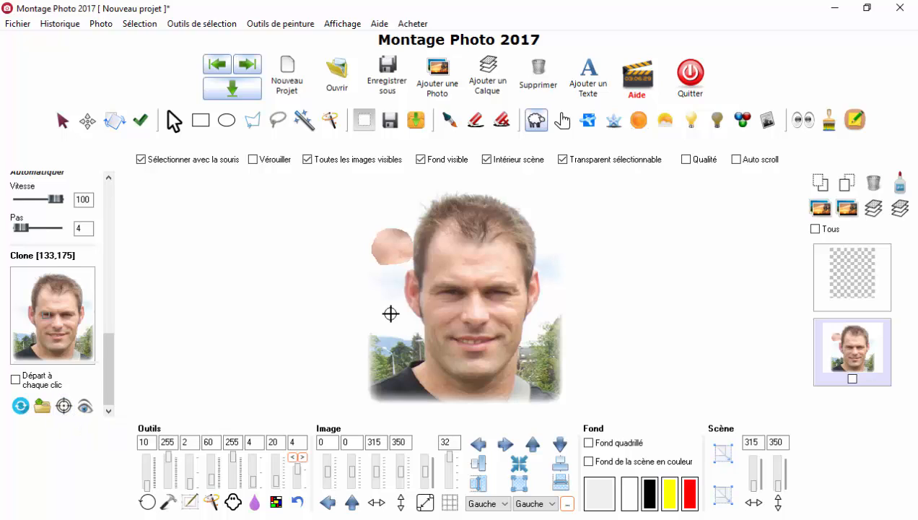
pyautogui.moveTo(388, 308); pyautogui.dragTo(388, 296)
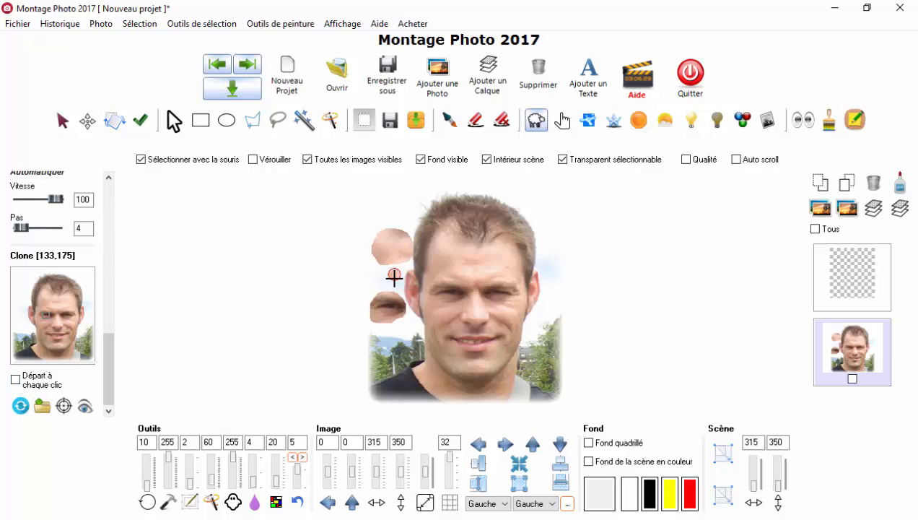
pyautogui.moveTo(394, 277)
pyautogui.mouseDown()
pyautogui.moveTo(379, 282)
pyautogui.moveTo(395, 286)
pyautogui.moveTo(382, 292)
pyautogui.moveTo(387, 275)
pyautogui.moveTo(401, 336)
pyautogui.moveTo(389, 329)
pyautogui.moveTo(405, 328)
pyautogui.moveTo(369, 303)
pyautogui.moveTo(369, 285)
pyautogui.moveTo(352, 281)
pyautogui.moveTo(376, 284)
pyautogui.mouseUp()
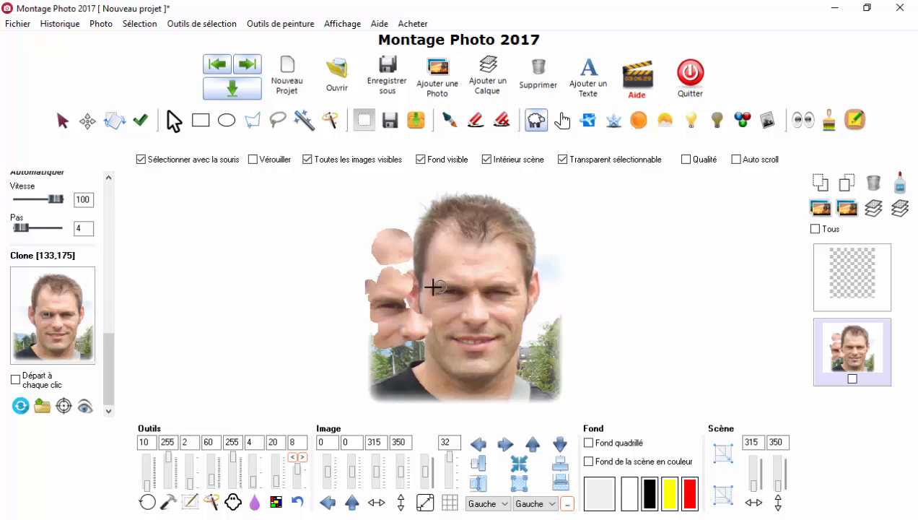
pyautogui.moveTo(433, 287)
pyautogui.mouseDown()
pyautogui.moveTo(408, 281)
pyautogui.moveTo(413, 208)
pyautogui.mouseUp()
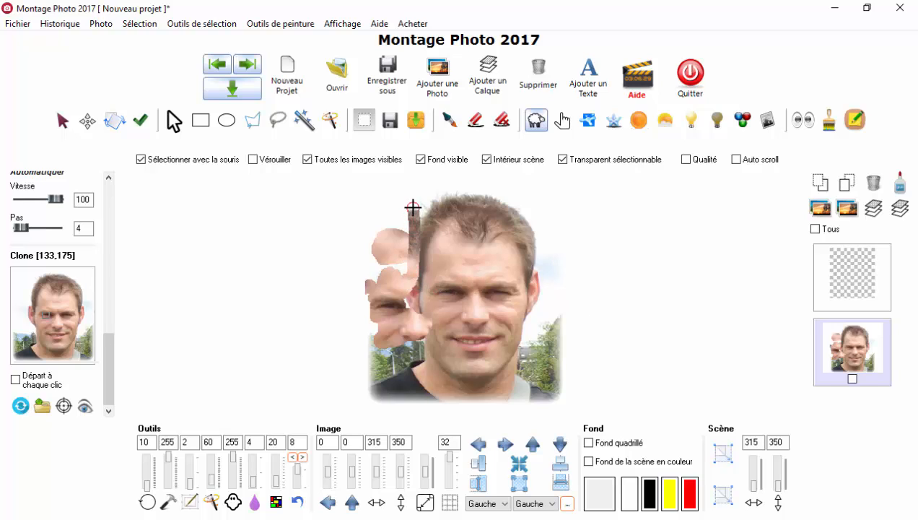
pyautogui.moveTo(410, 281)
pyautogui.mouseDown()
pyautogui.moveTo(543, 245)
pyautogui.moveTo(502, 274)
pyautogui.moveTo(503, 265)
pyautogui.moveTo(403, 285)
pyautogui.moveTo(508, 291)
pyautogui.moveTo(504, 273)
pyautogui.moveTo(452, 296)
pyautogui.moveTo(507, 275)
pyautogui.moveTo(477, 275)
pyautogui.moveTo(508, 293)
pyautogui.moveTo(465, 296)
pyautogui.moveTo(511, 313)
pyautogui.moveTo(474, 309)
pyautogui.moveTo(493, 309)
pyautogui.moveTo(502, 260)
pyautogui.moveTo(498, 271)
pyautogui.moveTo(513, 276)
pyautogui.moveTo(497, 287)
pyautogui.moveTo(441, 293)
pyautogui.moveTo(469, 282)
pyautogui.moveTo(475, 351)
pyautogui.mouseUp()
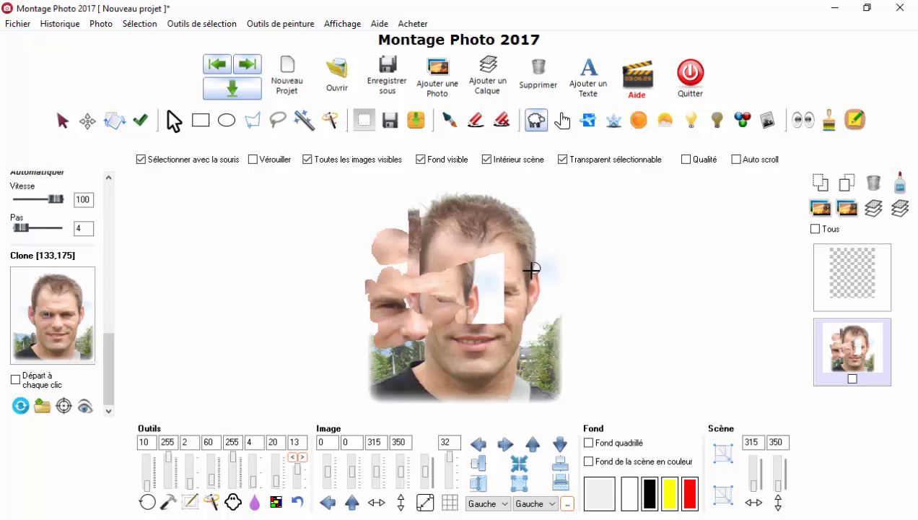
pyautogui.moveTo(541, 267)
pyautogui.mouseDown()
pyautogui.moveTo(527, 299)
pyautogui.moveTo(520, 279)
pyautogui.mouseUp()
# Restore the unpainted photo by setting the paint history position to 1.
pyautogui.doubleClick(296, 441)
pyautogui.write('1')
pyautogui.press('Return')
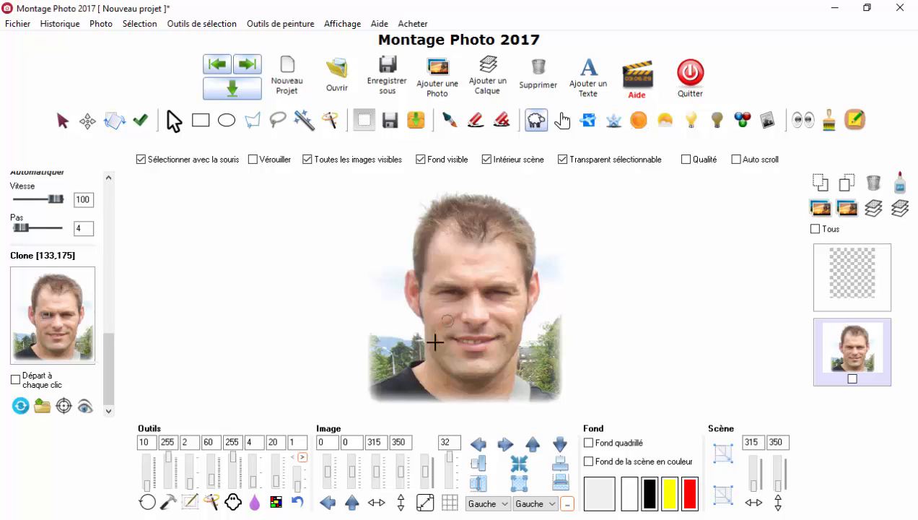
# Set the clone start point on the nose using the source thumbnail, the enlarged source view and the photo itself.
pyautogui.moveTo(256, 441); pyautogui.dragTo(223, 434)
pyautogui.click(58, 327)
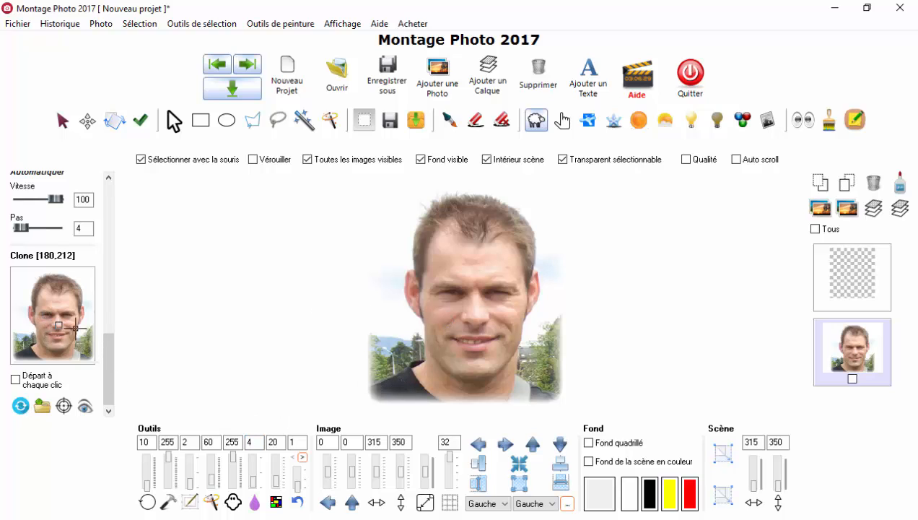
pyautogui.click(85, 406)
pyautogui.click(473, 303)
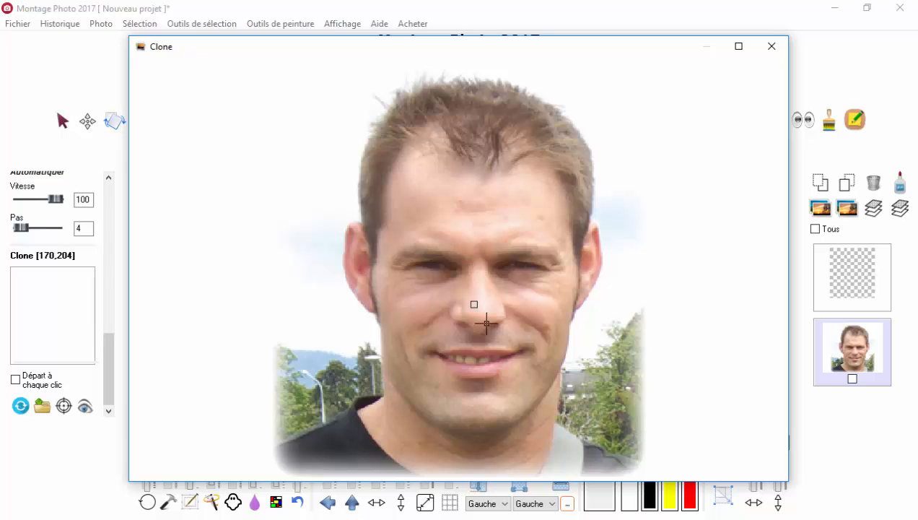
pyautogui.click(772, 46)
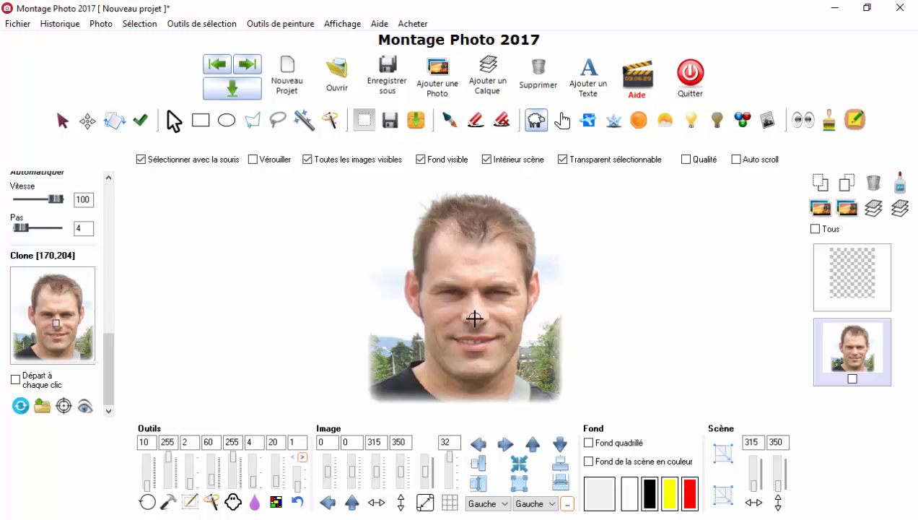
pyautogui.click(474, 318)
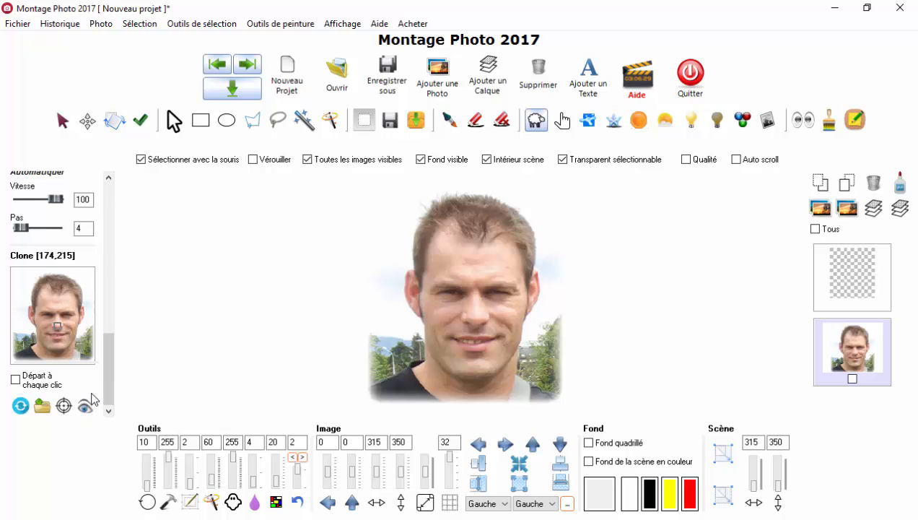
# Restart cloning from the start point and clone the nose, mouth and surrounding face left of the head in continuous strokes.
pyautogui.click(64, 406)
pyautogui.moveTo(404, 247); pyautogui.dragTo(395, 237)
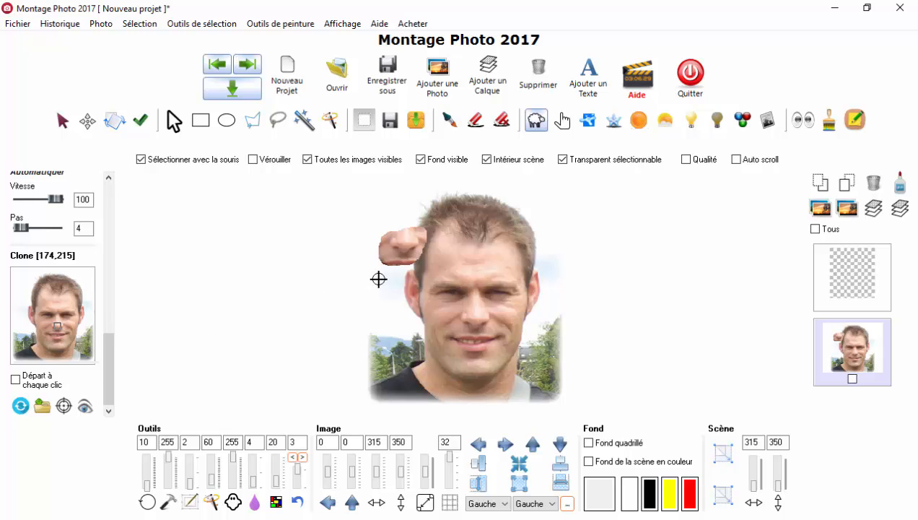
pyautogui.moveTo(384, 282); pyautogui.dragTo(400, 269)
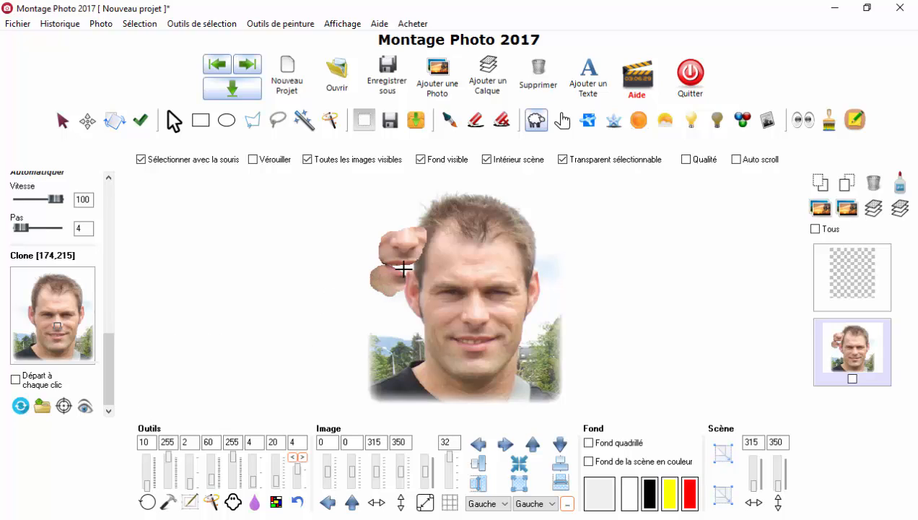
pyautogui.moveTo(399, 215)
pyautogui.mouseDown()
pyautogui.moveTo(400, 252)
pyautogui.moveTo(385, 244)
pyautogui.moveTo(395, 264)
pyautogui.moveTo(379, 214)
pyautogui.moveTo(384, 264)
pyautogui.moveTo(443, 253)
pyautogui.mouseUp()
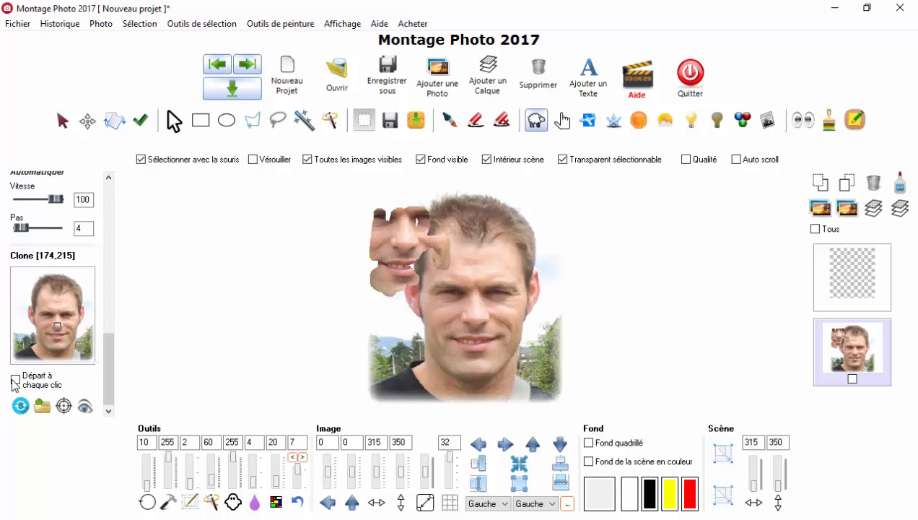
# Turn on Départ à chaque clic and clone the nose twice, one below the other, left of the cheek.
pyautogui.click(15, 381)
pyautogui.moveTo(394, 310); pyautogui.dragTo(379, 303)
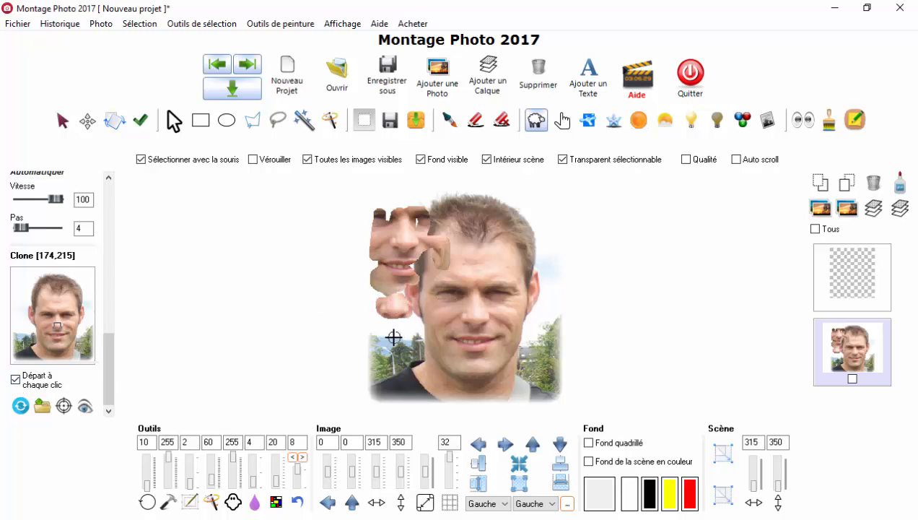
pyautogui.moveTo(393, 337)
pyautogui.mouseDown()
pyautogui.moveTo(381, 340)
pyautogui.moveTo(400, 347)
pyautogui.moveTo(386, 345)
pyautogui.mouseUp()
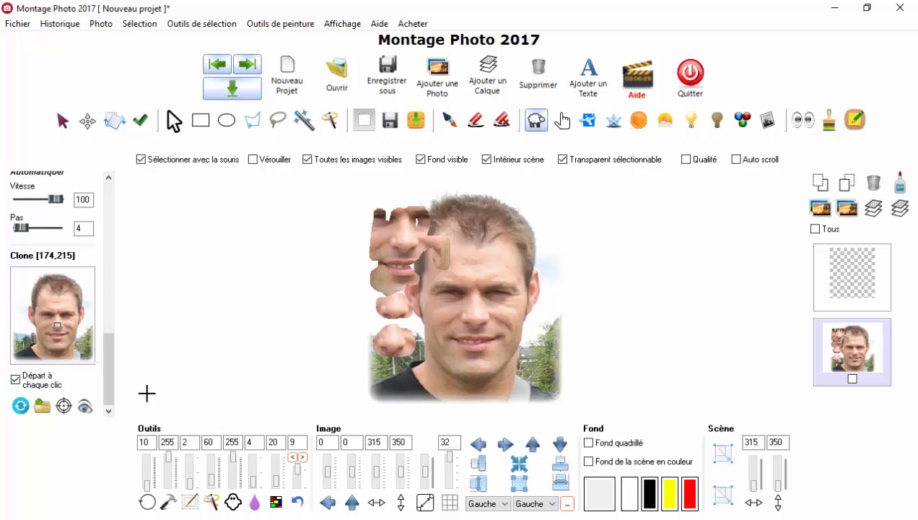
pyautogui.click(41, 409)
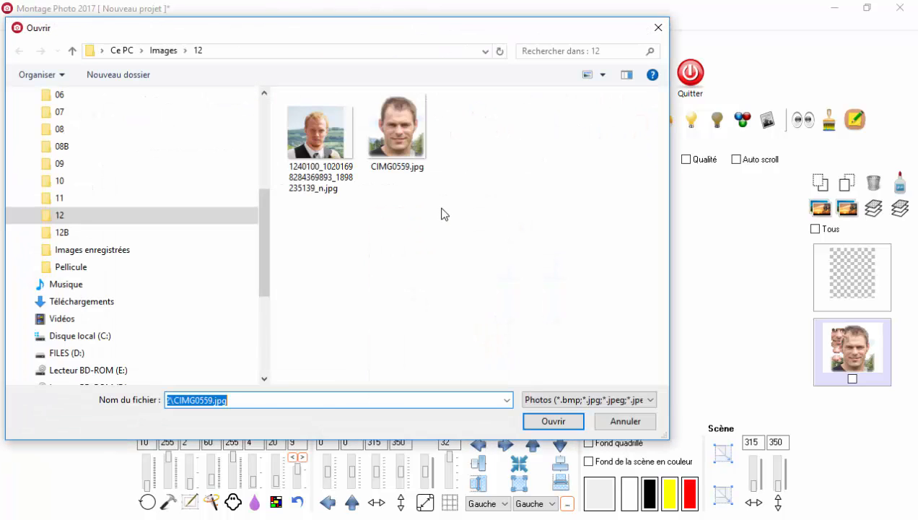
pyautogui.doubleClick(313, 148)
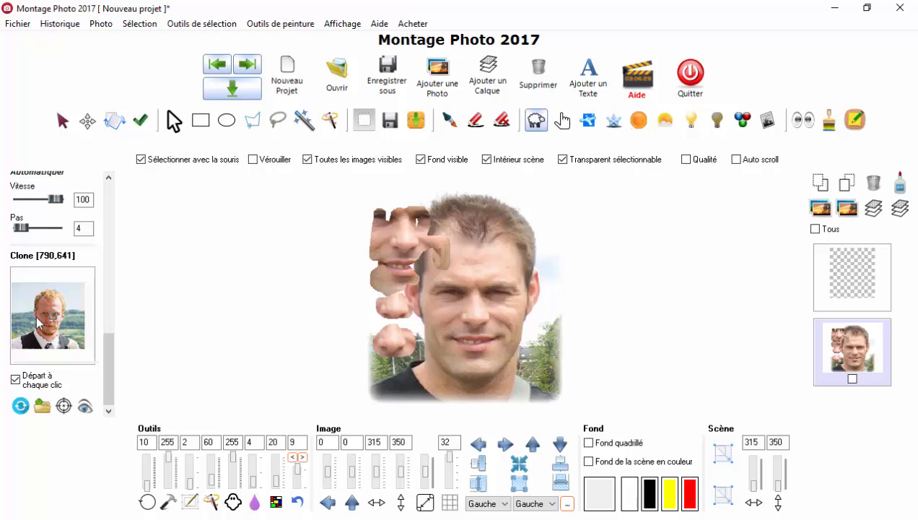
# Set the clone start point on the man's eye in the loaded photo using the source thumbnail and the enlarged source view.
pyautogui.click(481, 316)
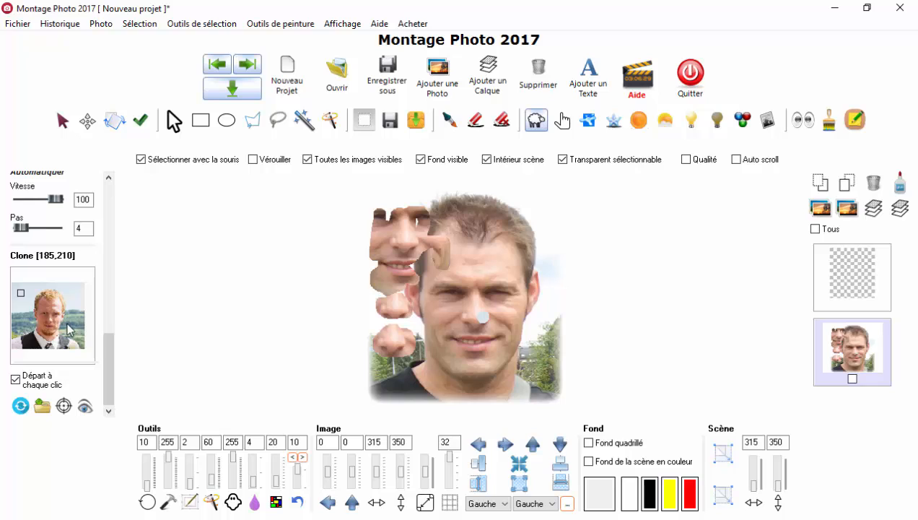
pyautogui.click(49, 322)
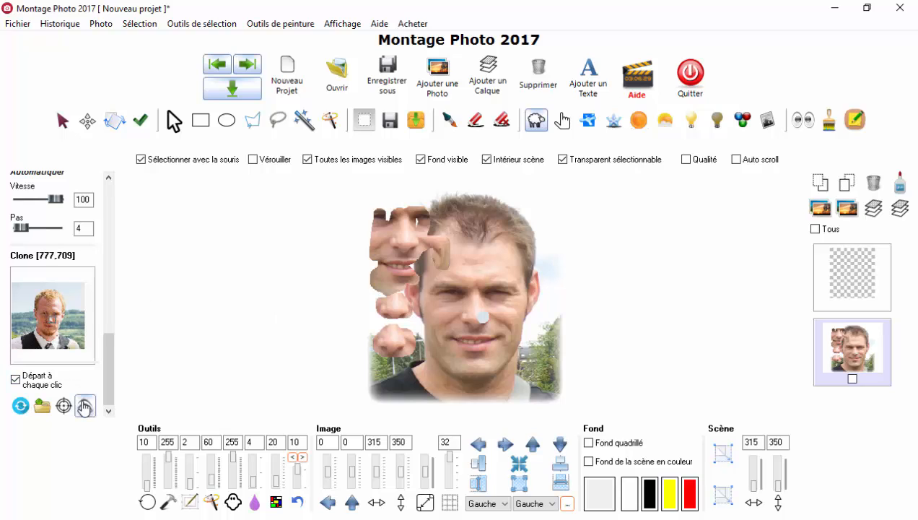
pyautogui.click(85, 407)
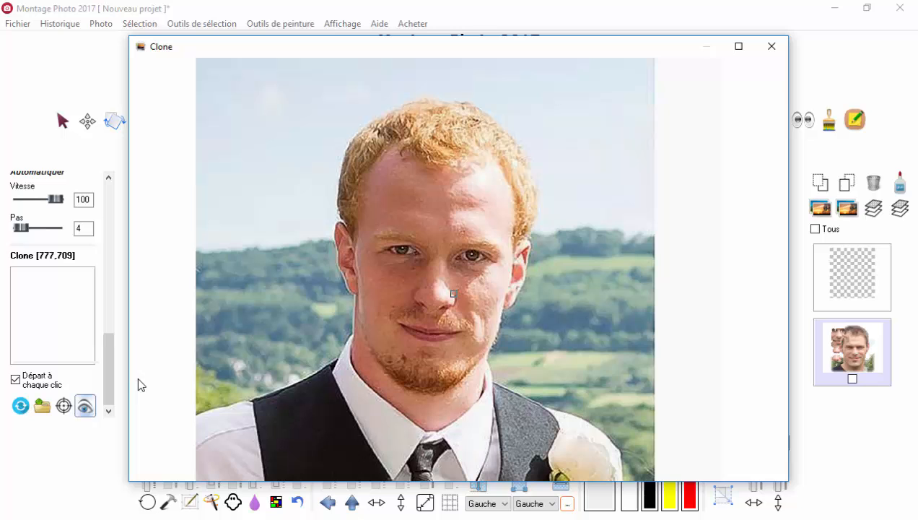
pyautogui.click(405, 249)
pyautogui.click(771, 46)
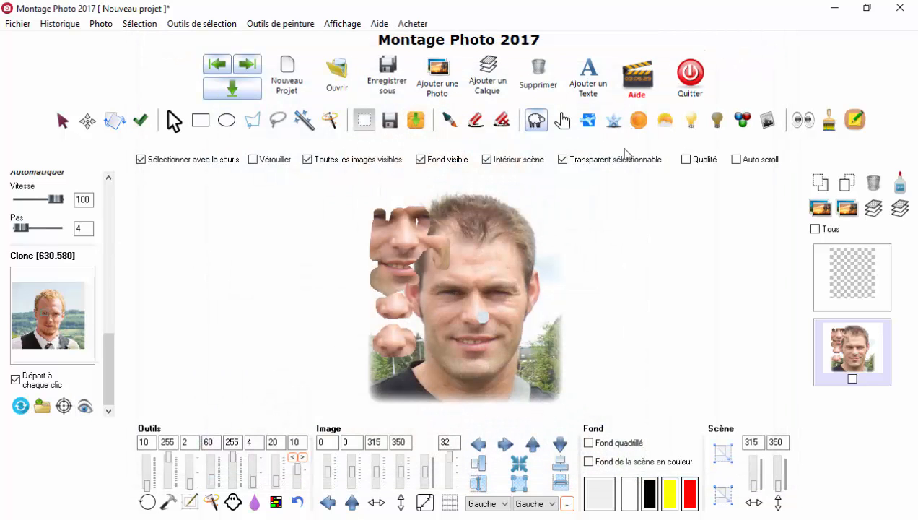
# Clone the eye from the loaded photo across the portrait's forehead and over the cheek beside it.
pyautogui.click(537, 124)
pyautogui.moveTo(498, 264)
pyautogui.mouseDown()
pyautogui.moveTo(485, 245)
pyautogui.moveTo(526, 258)
pyautogui.moveTo(447, 259)
pyautogui.moveTo(579, 262)
pyautogui.mouseUp()
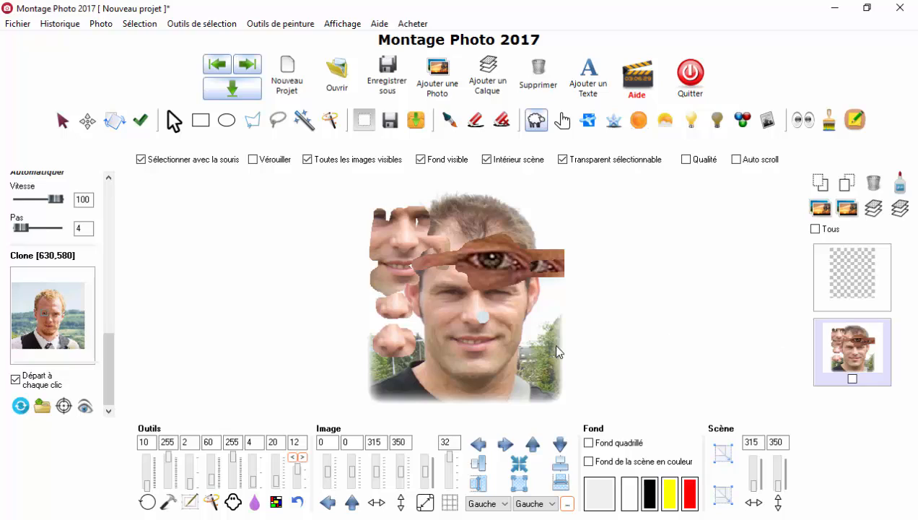
pyautogui.moveTo(446, 310)
pyautogui.mouseDown()
pyautogui.moveTo(405, 314)
pyautogui.moveTo(489, 287)
pyautogui.moveTo(429, 281)
pyautogui.moveTo(432, 309)
pyautogui.moveTo(462, 283)
pyautogui.moveTo(402, 302)
pyautogui.moveTo(430, 287)
pyautogui.mouseUp()
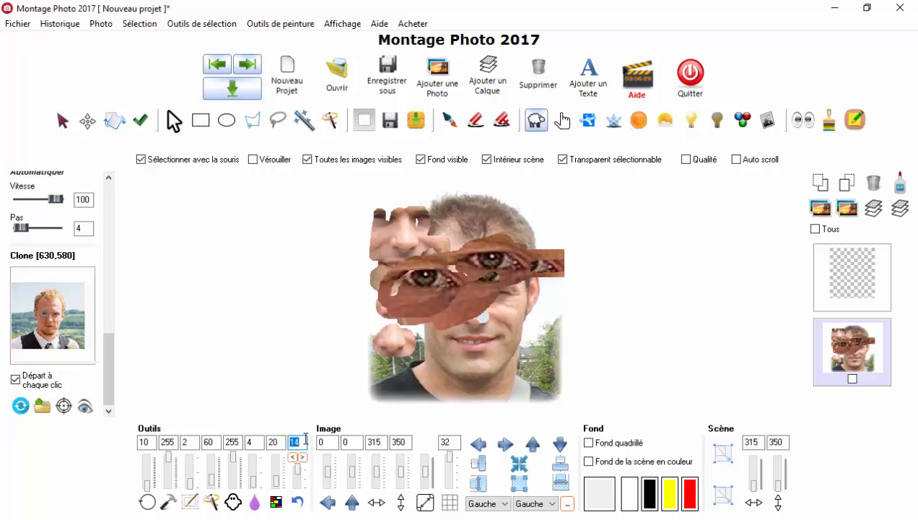
# Return the history to state 1 and restore the current portrait as the clone source.
pyautogui.press('Return')
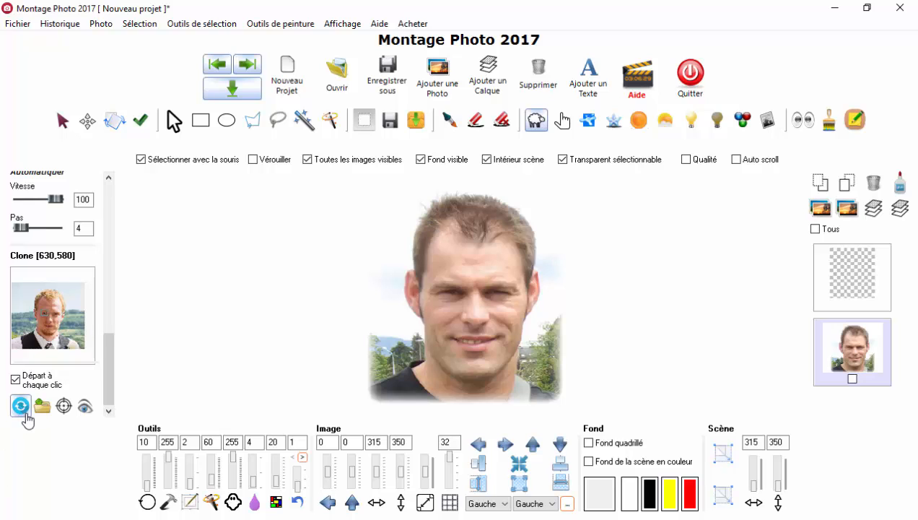
pyautogui.click(23, 409)
pyautogui.click(507, 315)
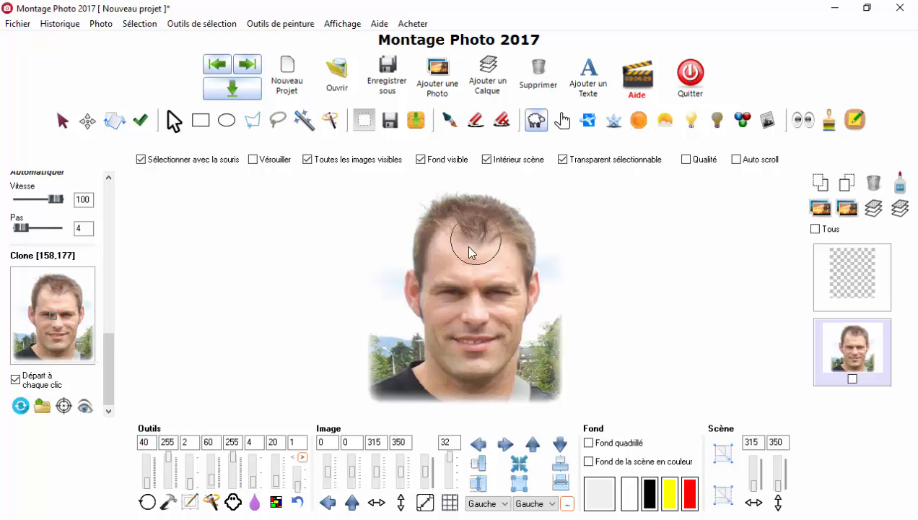
# Set the brush size to 30 and place the clone start point in the hair on top of the head.
pyautogui.doubleClick(145, 443)
pyautogui.write('30')
pyautogui.doubleClick(190, 442)
pyautogui.click(476, 217)
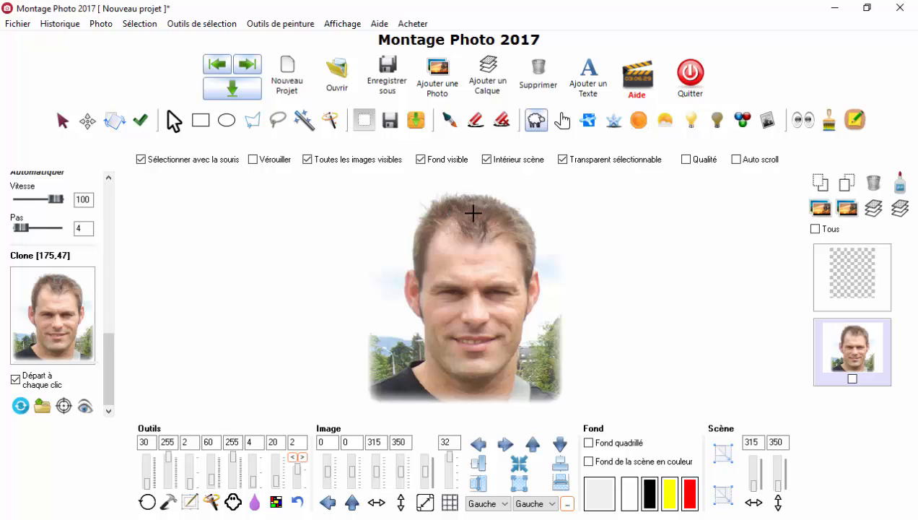
# Try cloning hair onto the bare area at the left side of the hairline, and undo the stroke.
pyautogui.scroll(3, 455, 211)
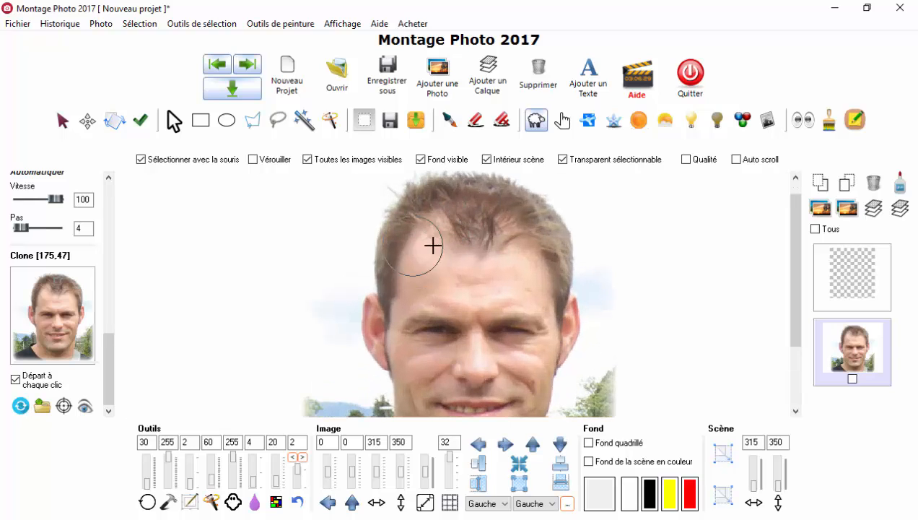
pyautogui.moveTo(794, 229); pyautogui.dragTo(794, 214)
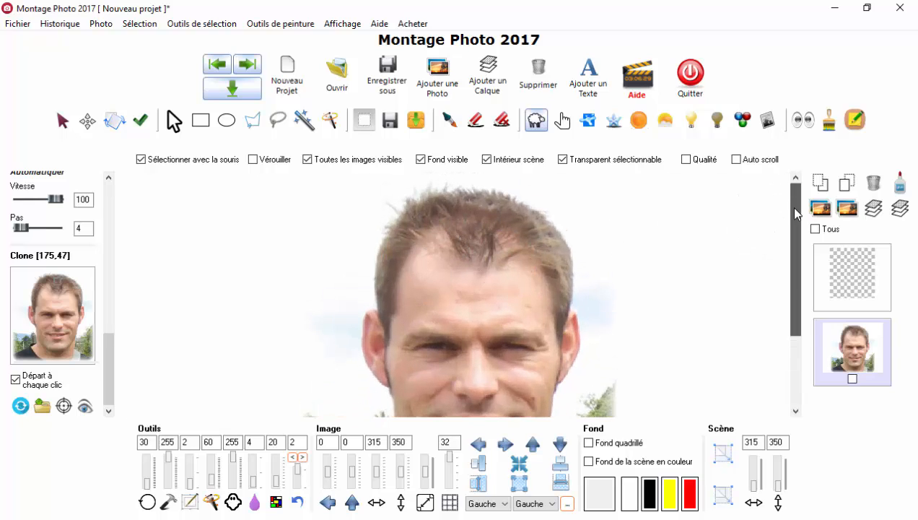
pyautogui.moveTo(467, 242)
pyautogui.mouseDown()
pyautogui.moveTo(439, 242)
pyautogui.moveTo(466, 245)
pyautogui.mouseUp()
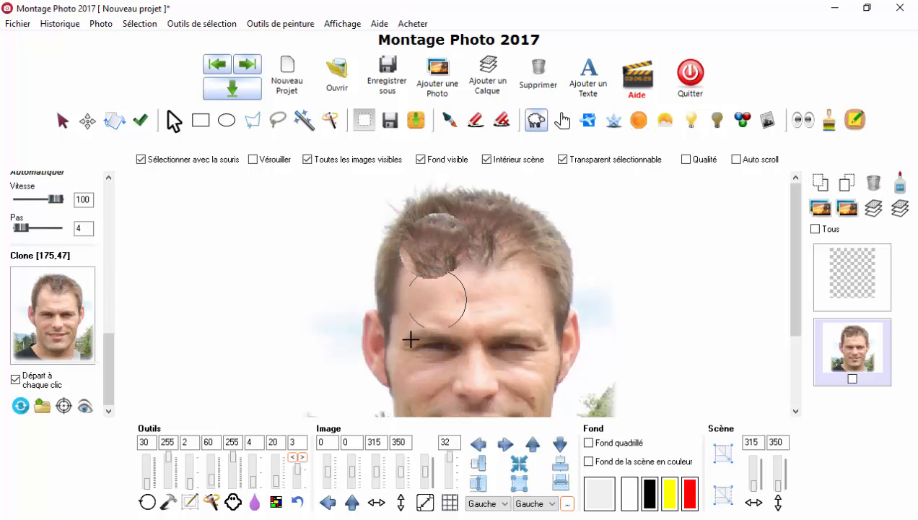
pyautogui.click(294, 457)
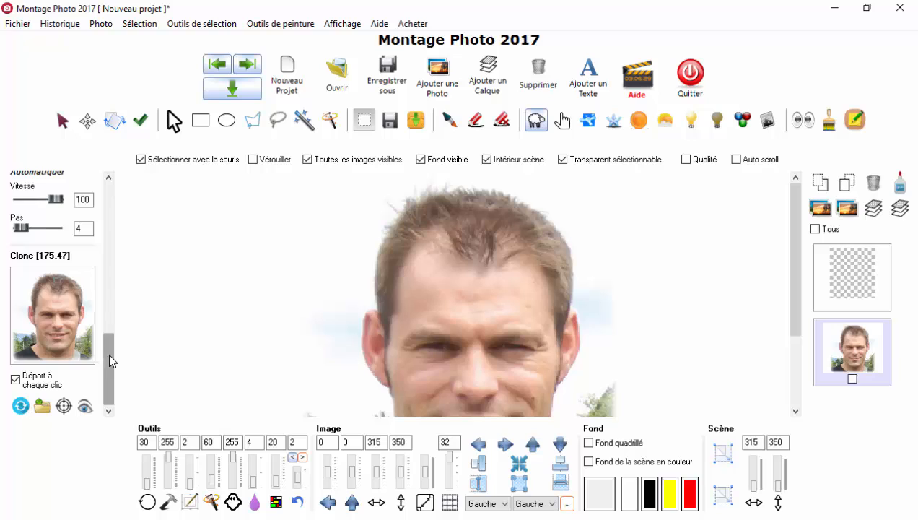
# Use the default round brush with Bord doux turned on and set the brush size to 20.
pyautogui.moveTo(108, 352)
pyautogui.mouseDown()
pyautogui.moveTo(117, 207)
pyautogui.moveTo(127, 259)
pyautogui.mouseUp()
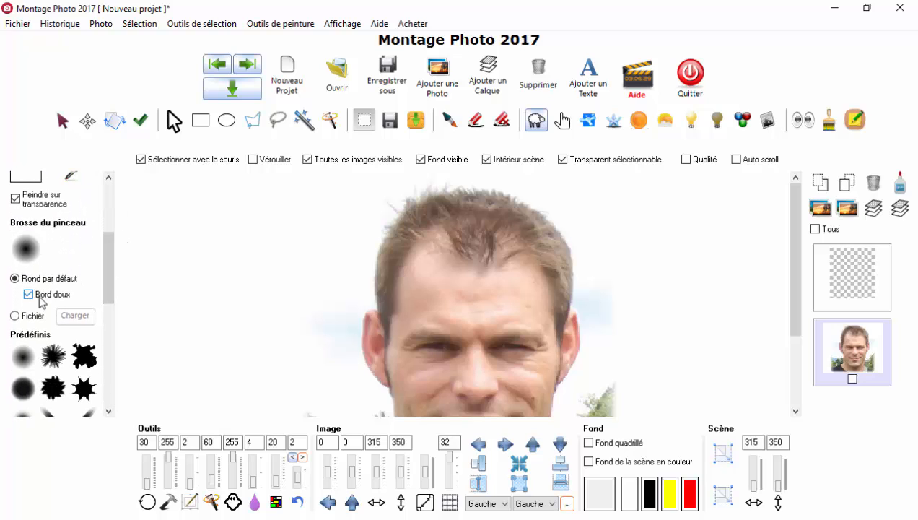
pyautogui.moveTo(113, 283); pyautogui.dragTo(111, 369)
pyautogui.click(153, 446)
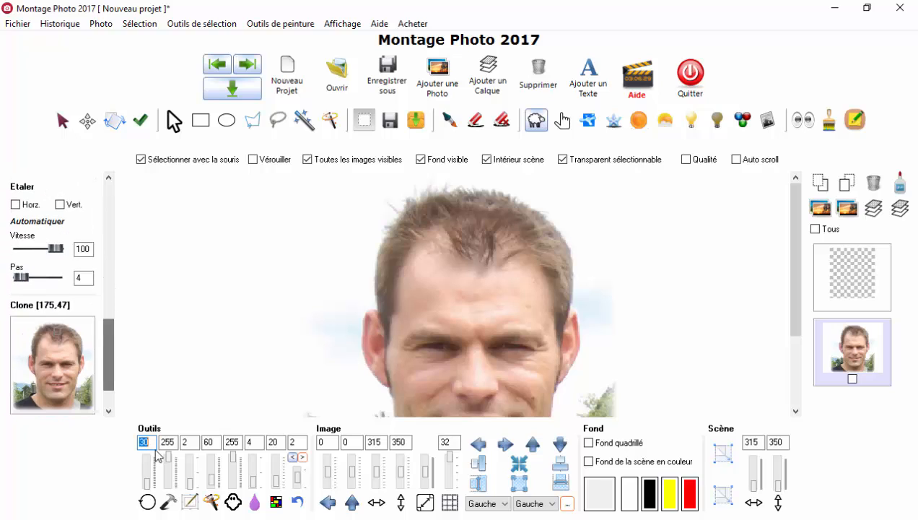
pyautogui.write('20')
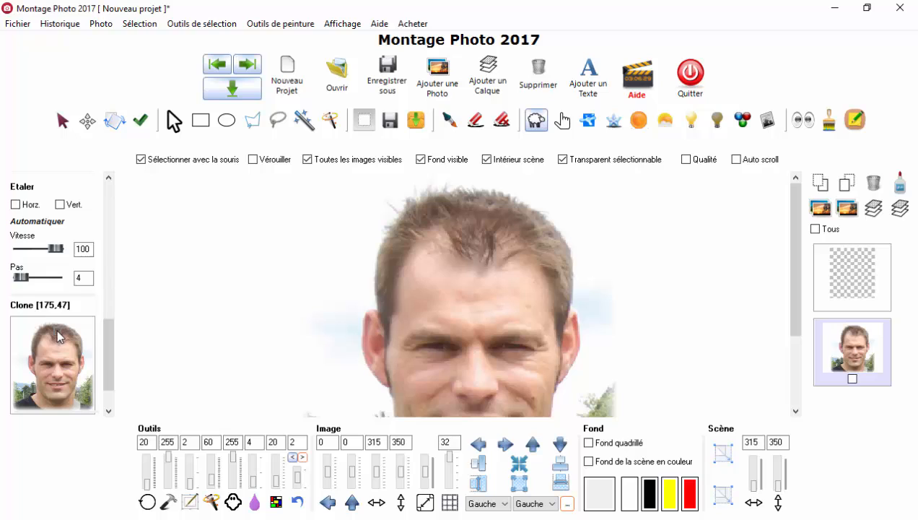
# Clone hair over the bare areas on both sides of the hairline.
pyautogui.scroll(-1, 61, 336)
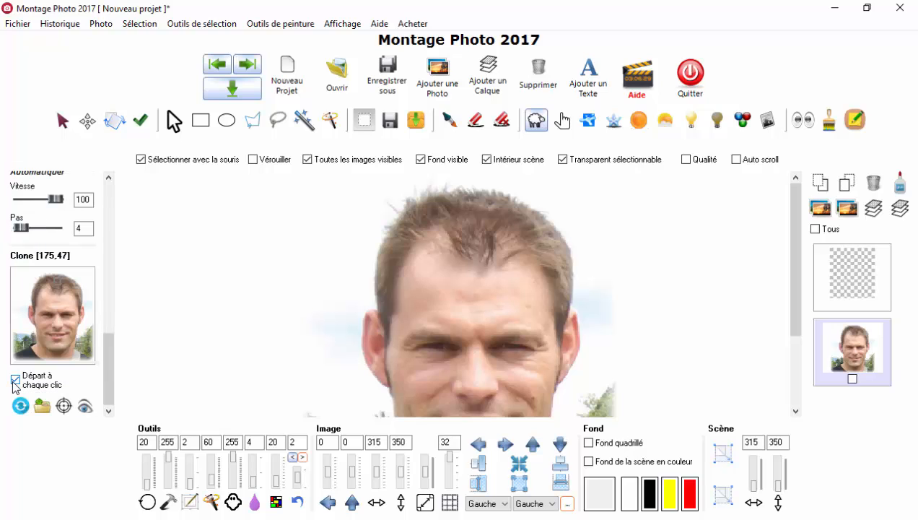
pyautogui.moveTo(434, 231)
pyautogui.mouseDown()
pyautogui.moveTo(419, 252)
pyautogui.moveTo(470, 240)
pyautogui.moveTo(446, 262)
pyautogui.moveTo(405, 265)
pyautogui.mouseUp()
pyautogui.moveTo(498, 248)
pyautogui.mouseDown()
pyautogui.moveTo(525, 232)
pyautogui.moveTo(512, 253)
pyautogui.moveTo(535, 260)
pyautogui.moveTo(520, 255)
pyautogui.moveTo(517, 233)
pyautogui.moveTo(526, 228)
pyautogui.moveTo(517, 225)
pyautogui.moveTo(509, 255)
pyautogui.moveTo(529, 254)
pyautogui.moveTo(545, 277)
pyautogui.moveTo(492, 242)
pyautogui.moveTo(530, 252)
pyautogui.mouseUp()
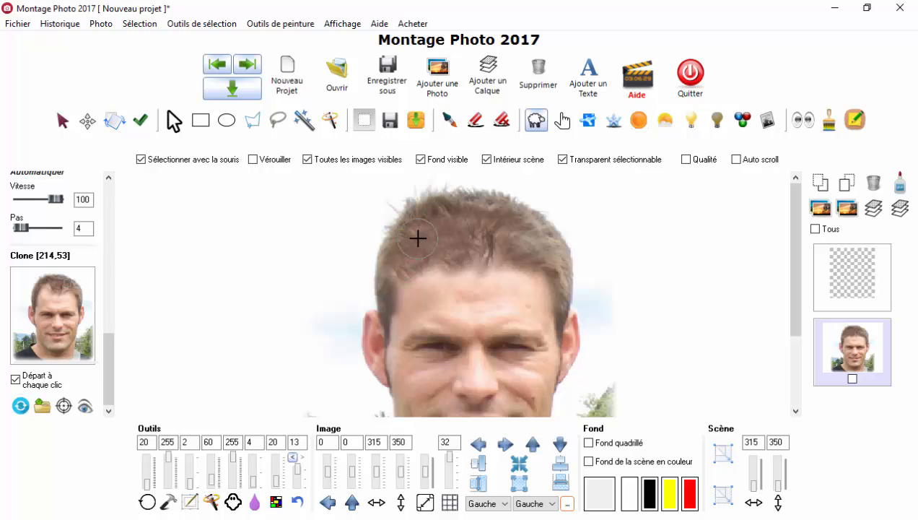
# Set a new clone start point in the hair at the left side of the head and touch up the hairline below it.
pyautogui.rightClick(418, 238)
pyautogui.moveTo(398, 275); pyautogui.dragTo(401, 284)
pyautogui.scroll(-5, 562, 279)
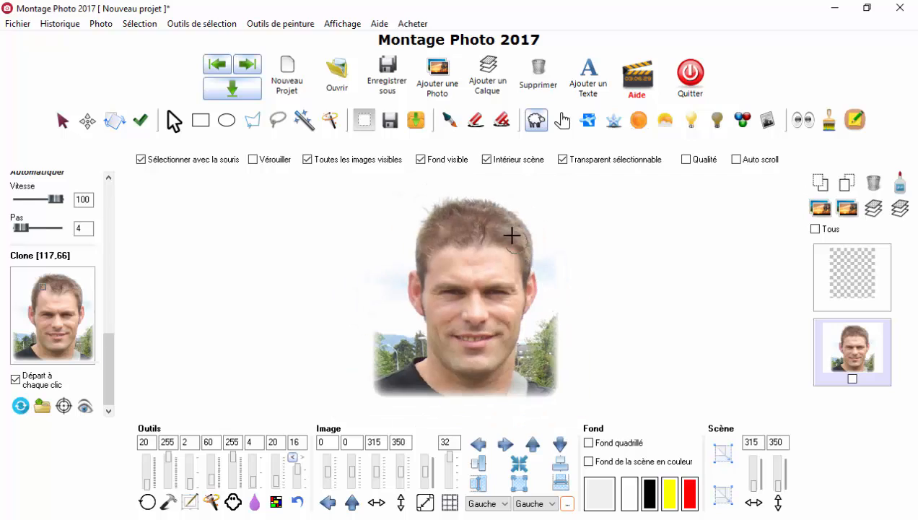
pyautogui.scroll(5, 446, 222)
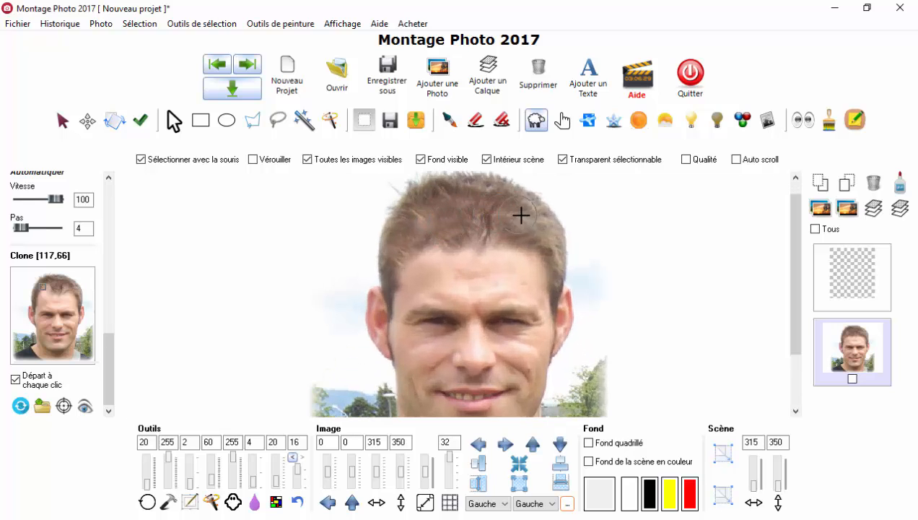
pyautogui.scroll(-5, 532, 214)
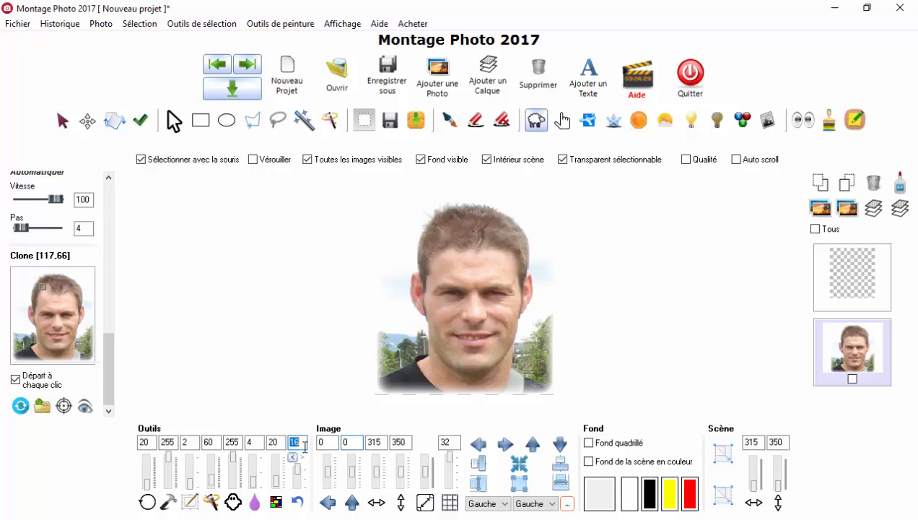
pyautogui.click(62, 120)
pyautogui.click(59, 23)
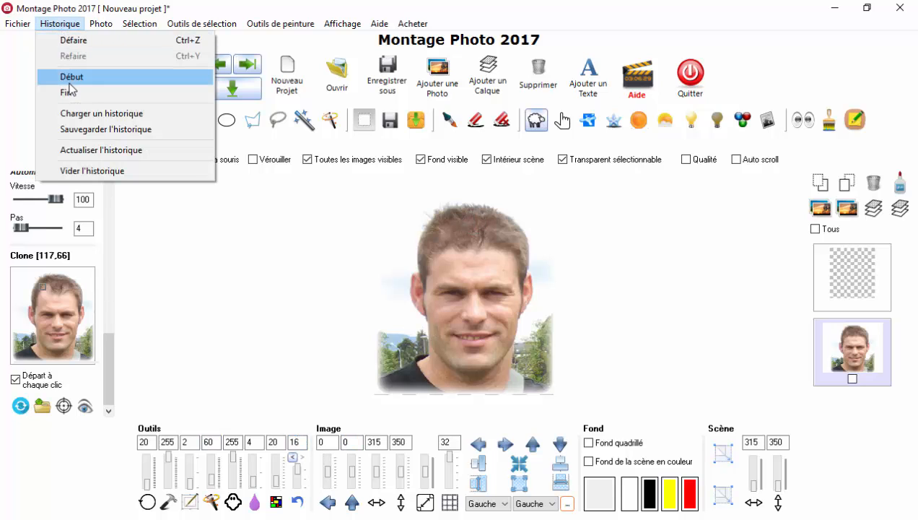
pyautogui.moveTo(340, 23)
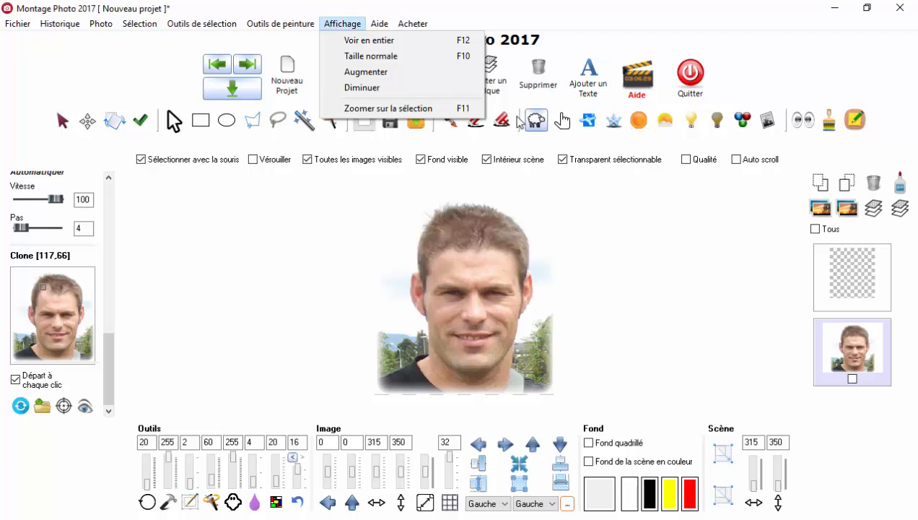
pyautogui.click(548, 11)
# Save the retouched portrait as CIMG05592.jpg in folder 12, basing the name on the original file CIMG0559.jpg.
pyautogui.click(437, 87)
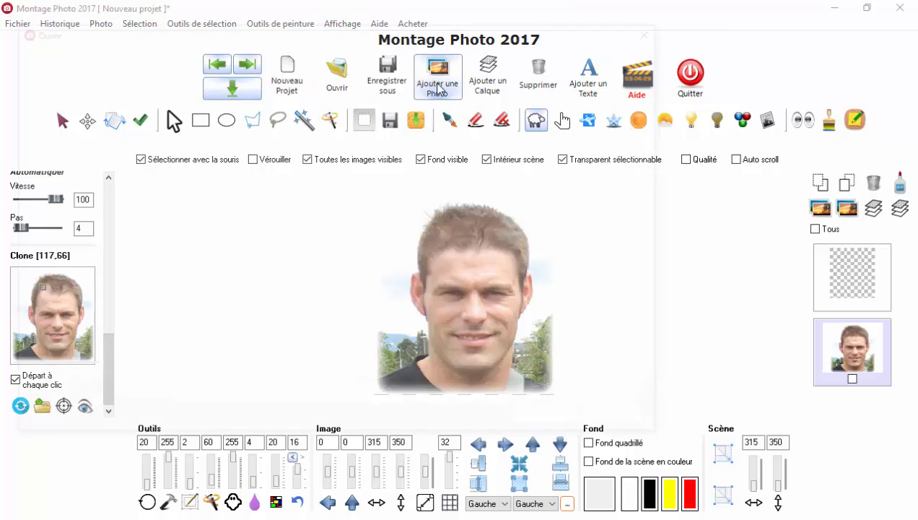
pyautogui.click(397, 128)
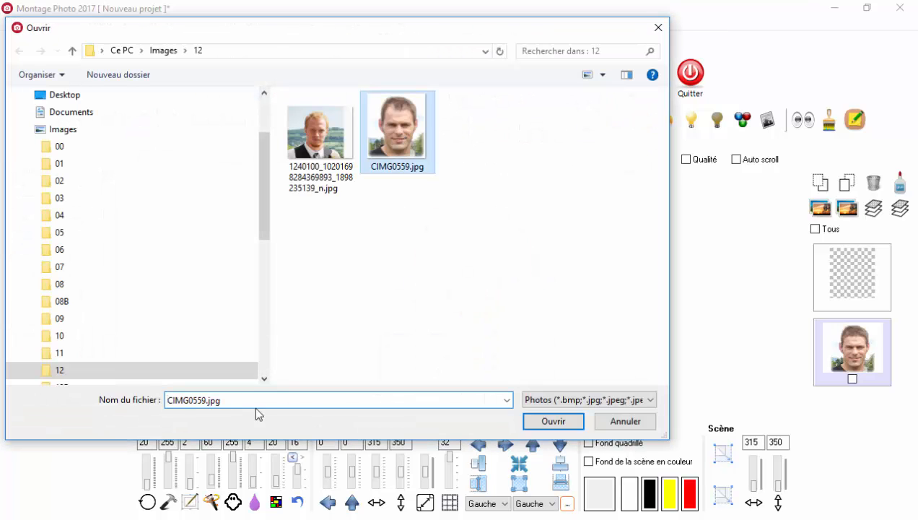
pyautogui.click(202, 401)
pyautogui.click(203, 401)
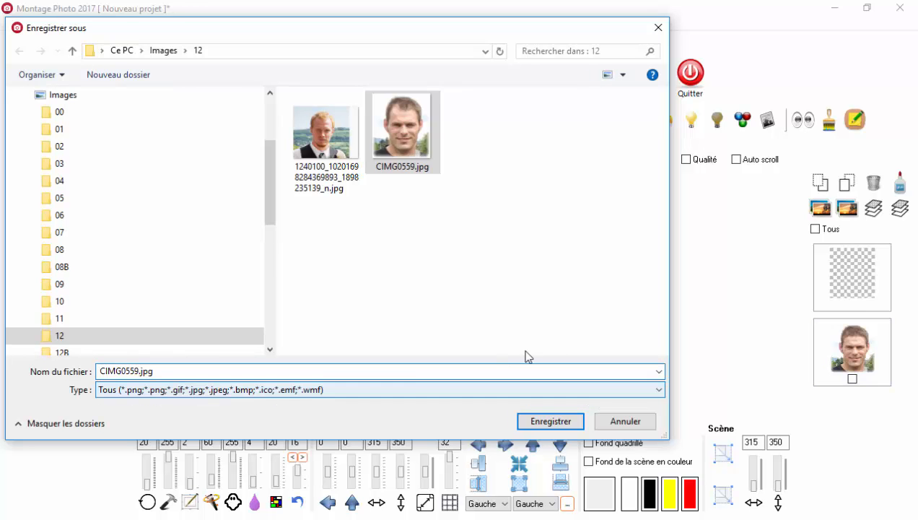
pyautogui.write('2')
pyautogui.click(554, 420)
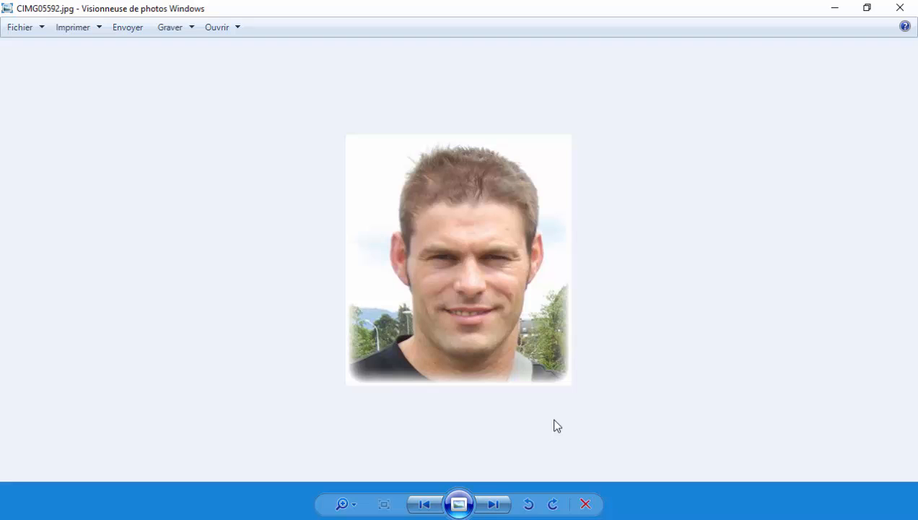
# Switch to Windows Photo Viewer and compare the retouched CIMG05592.jpg with the original CIMG0559.jpg.
pyautogui.press('Left')
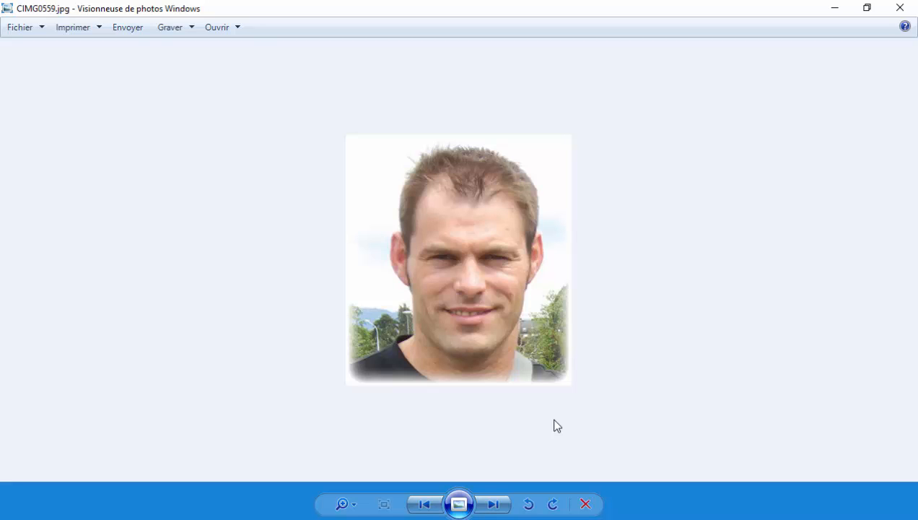
pyautogui.press('Right')
pyautogui.press('Left')
pyautogui.press('Right')
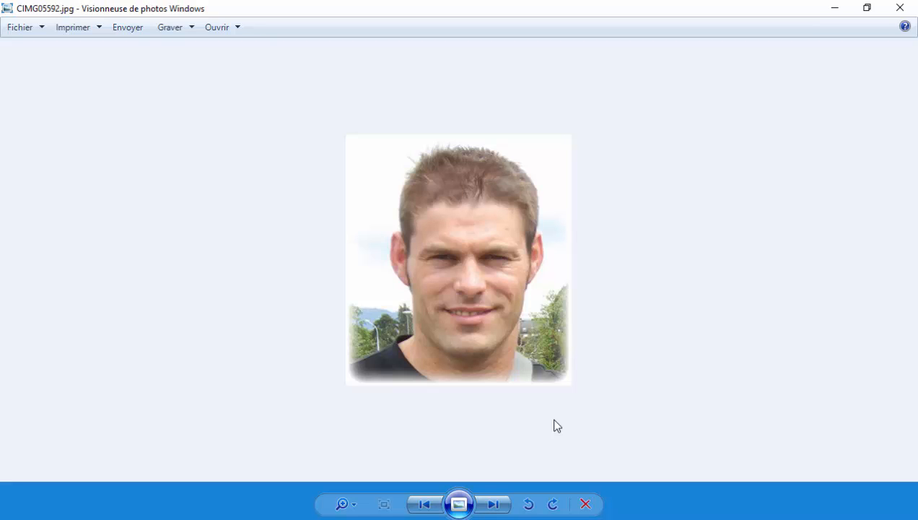